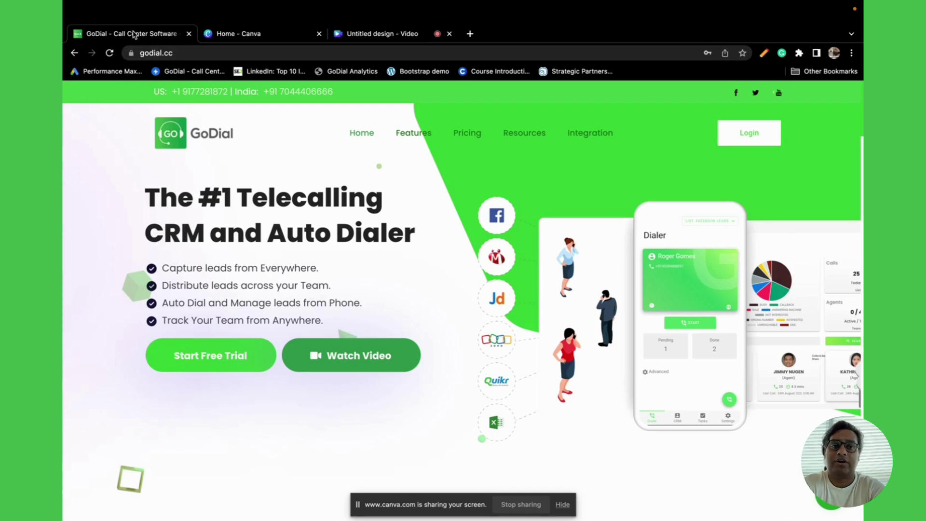
# Log in from godial.cc so the GoDial dashboard opens in a new tab.
pyautogui.click(740, 130)
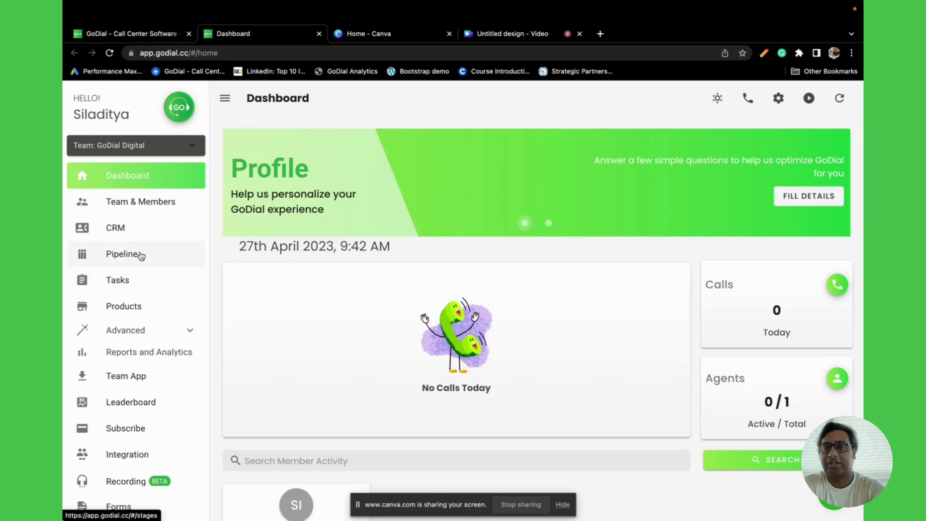
# Open the Pipeline board and scroll through the New column's contacts.
pyautogui.click(140, 254)
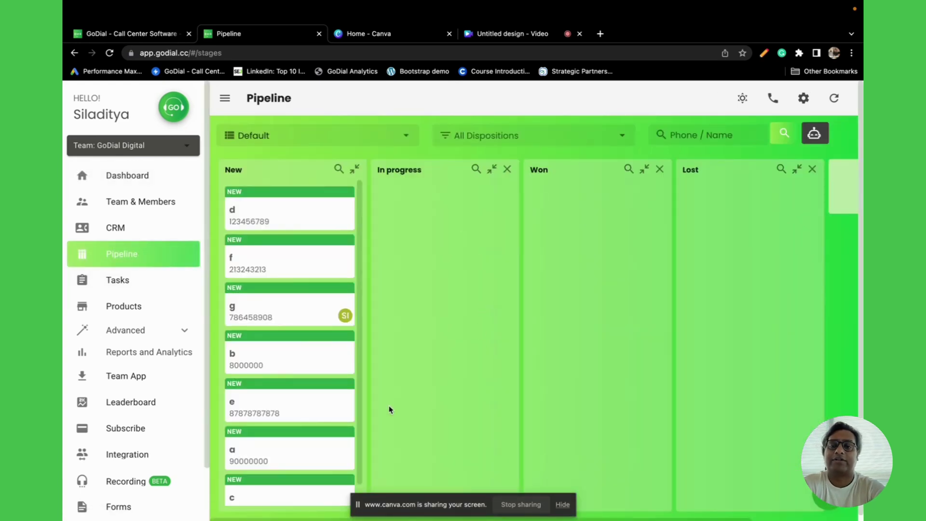
pyautogui.scroll(-1, 252, 409)
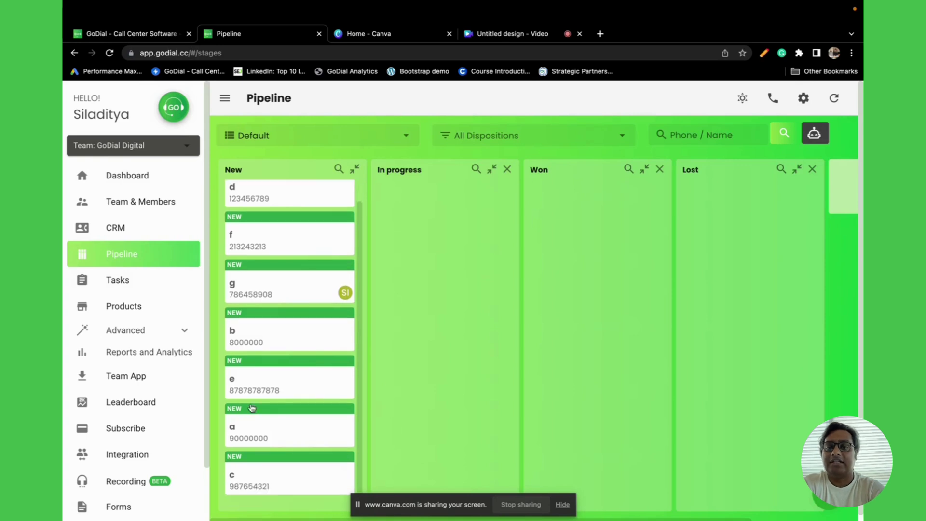
pyautogui.scroll(1, 253, 409)
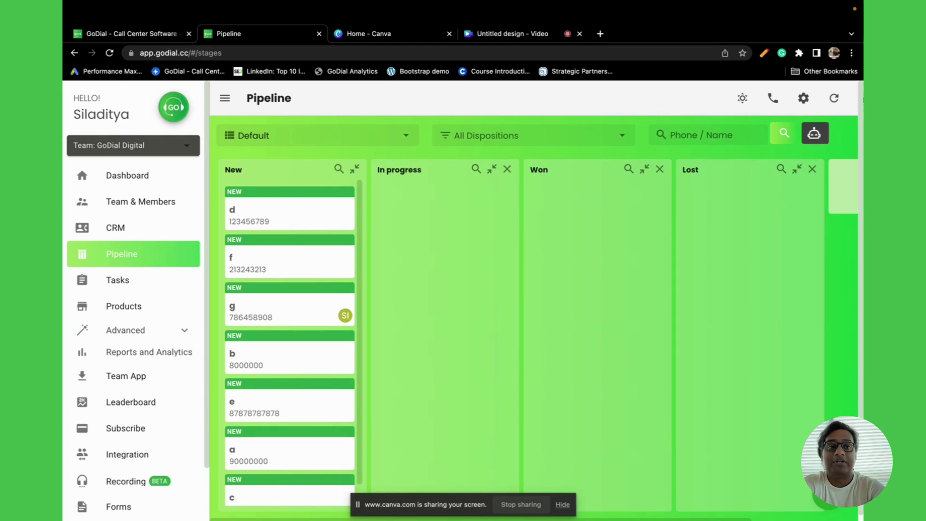
# Save a rule: Disposition changes to INTERESTED triggers Stage Change to In progress.
pyautogui.click(814, 134)
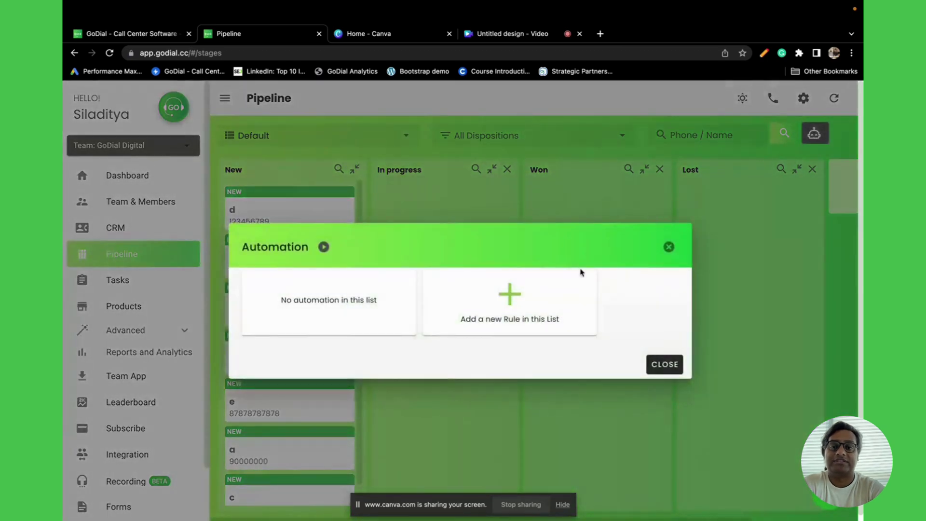
pyautogui.click(541, 324)
pyautogui.click(487, 266)
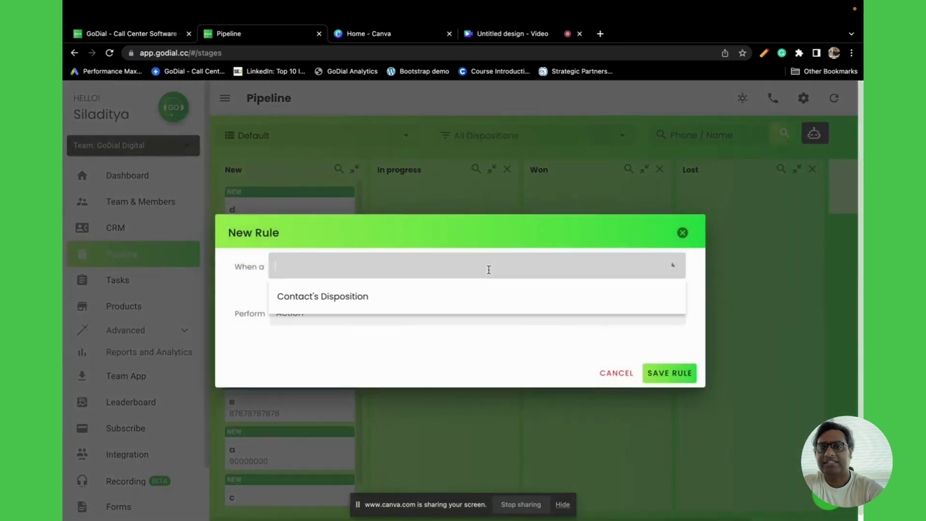
pyautogui.click(452, 298)
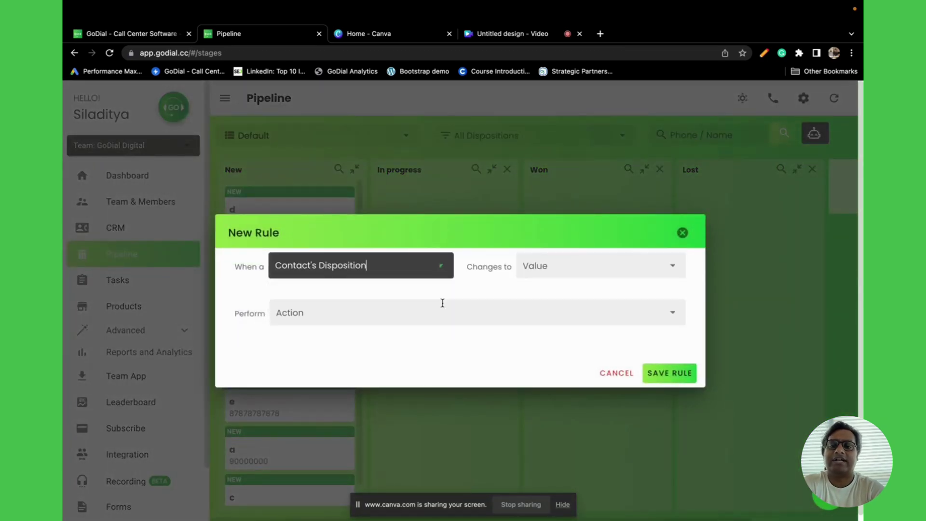
pyautogui.click(555, 263)
pyautogui.click(552, 322)
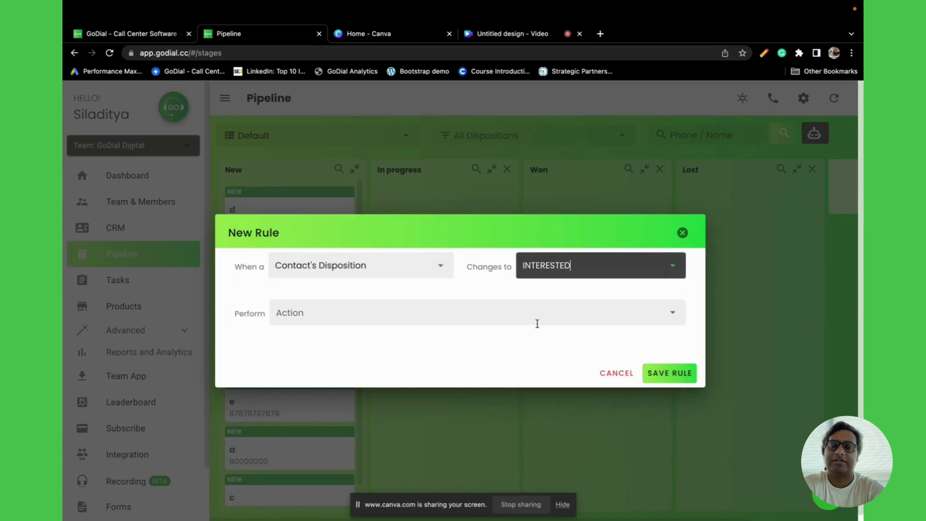
pyautogui.click(507, 316)
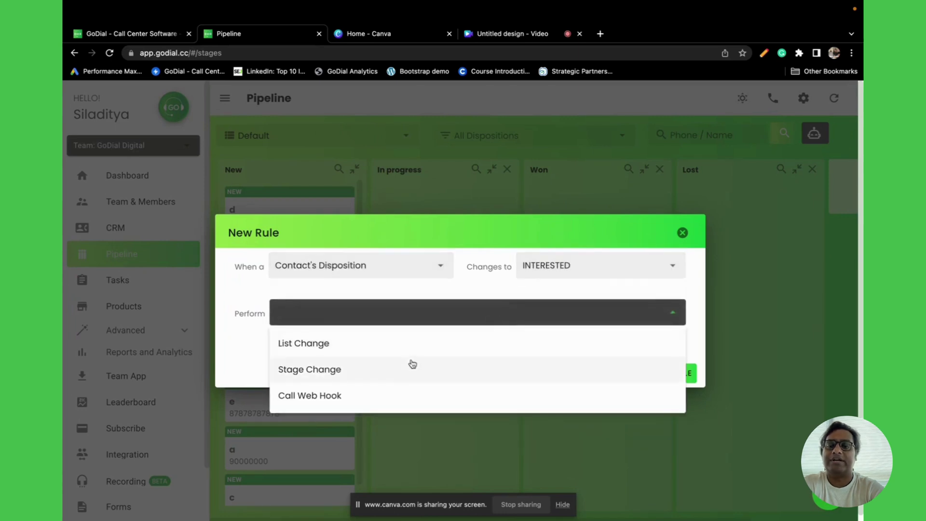
pyautogui.click(409, 366)
pyautogui.click(518, 312)
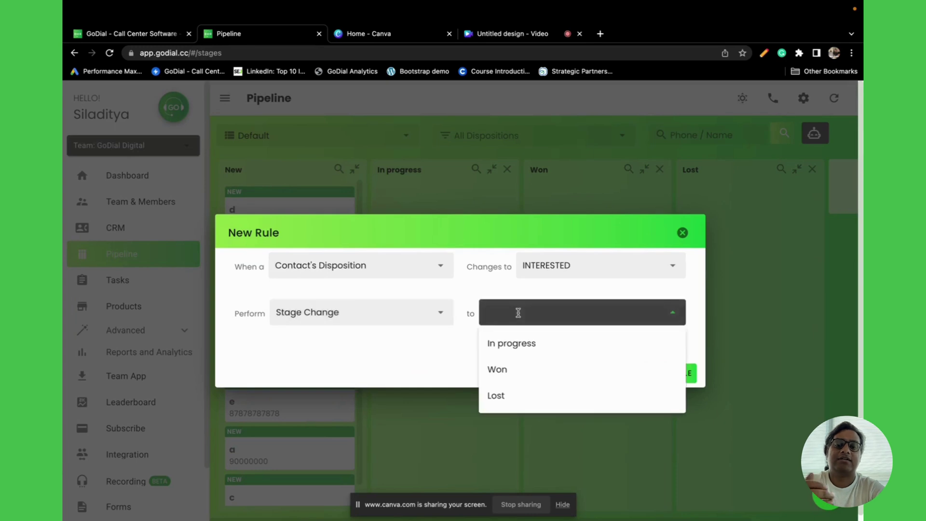
pyautogui.click(525, 341)
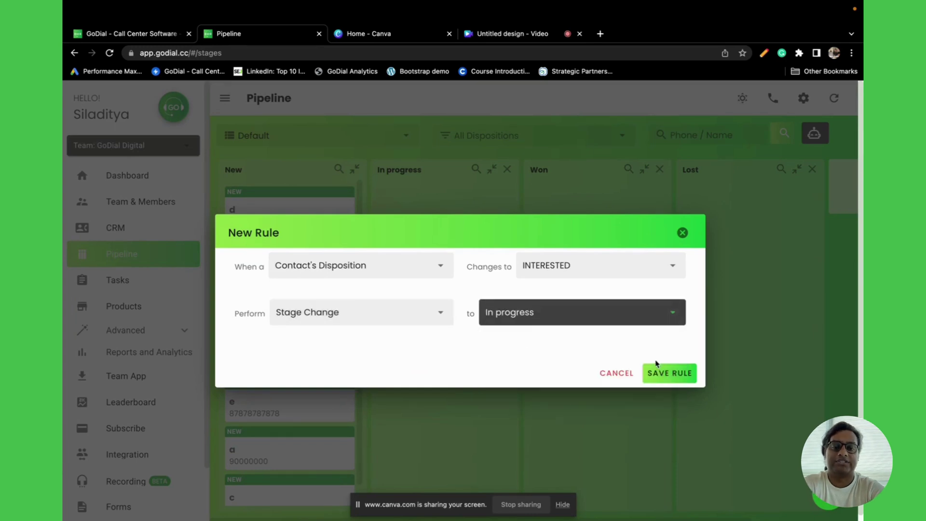
pyautogui.click(669, 373)
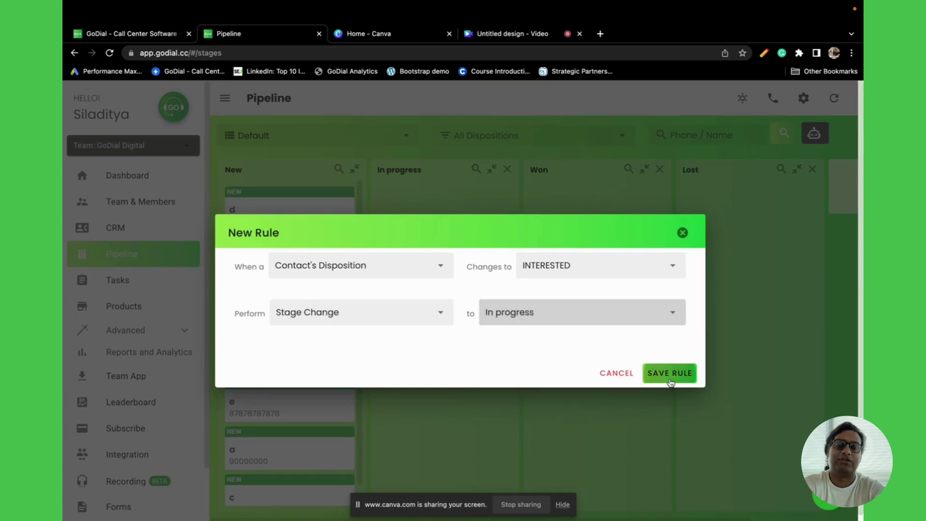
# Move lead d to In progress, review its history and details, then return it to New.
pyautogui.click(441, 355)
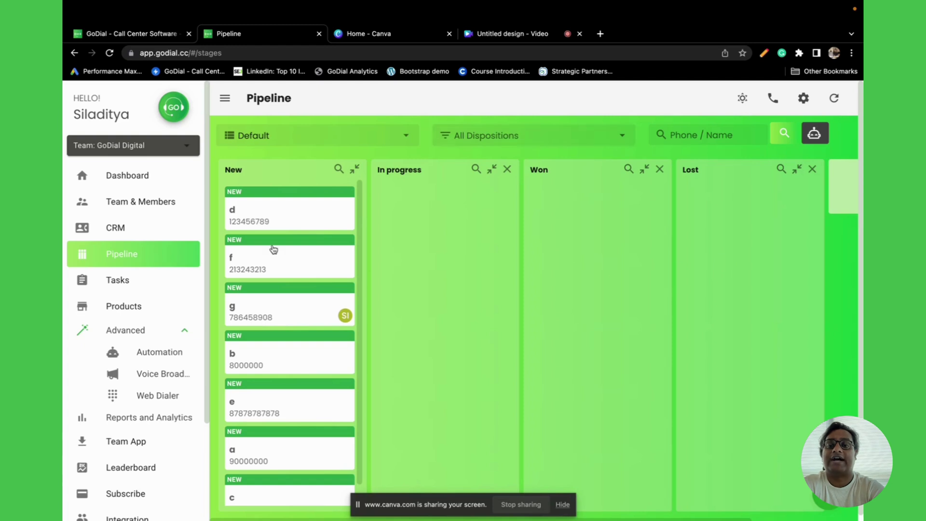
pyautogui.moveTo(285, 224); pyautogui.dragTo(432, 225)
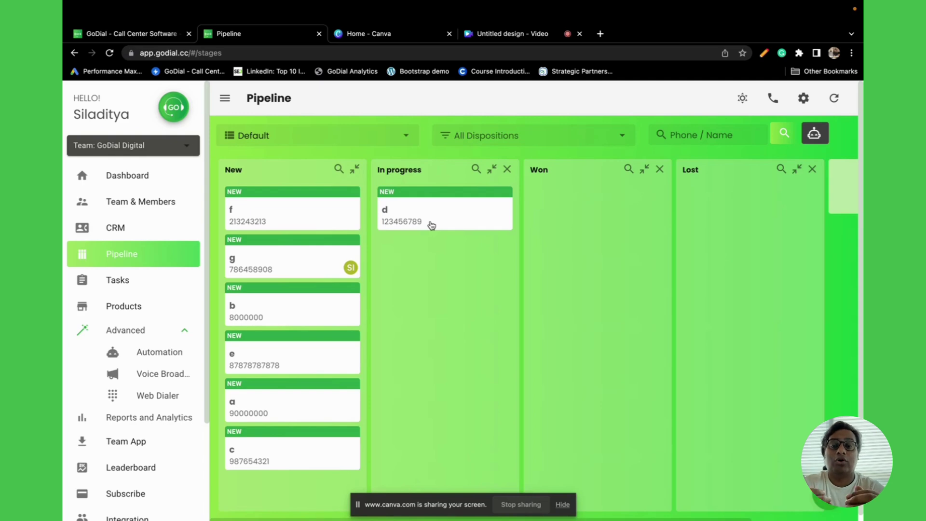
pyautogui.click(431, 225)
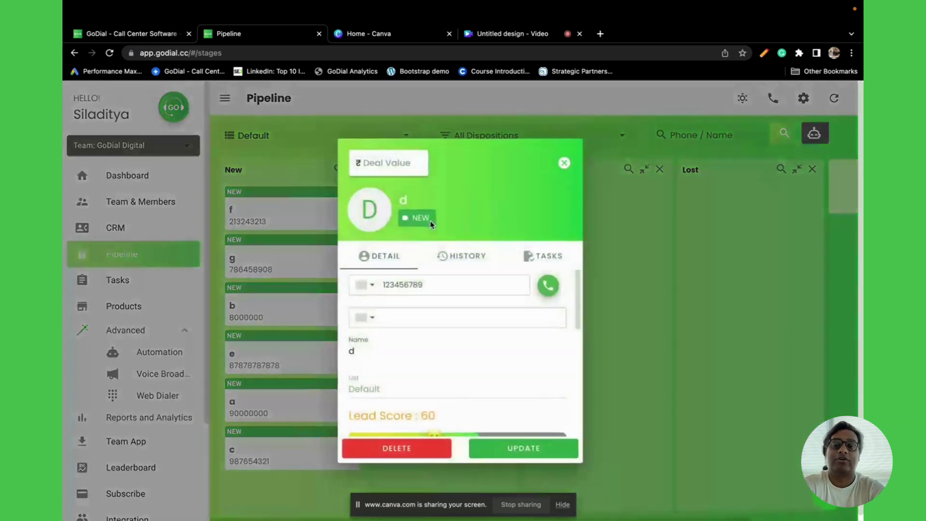
pyautogui.click(449, 251)
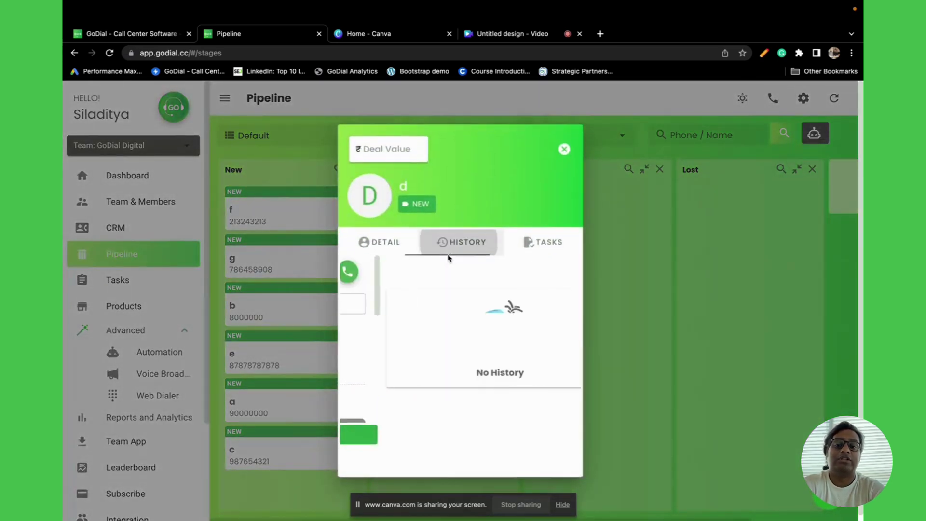
pyautogui.click(393, 245)
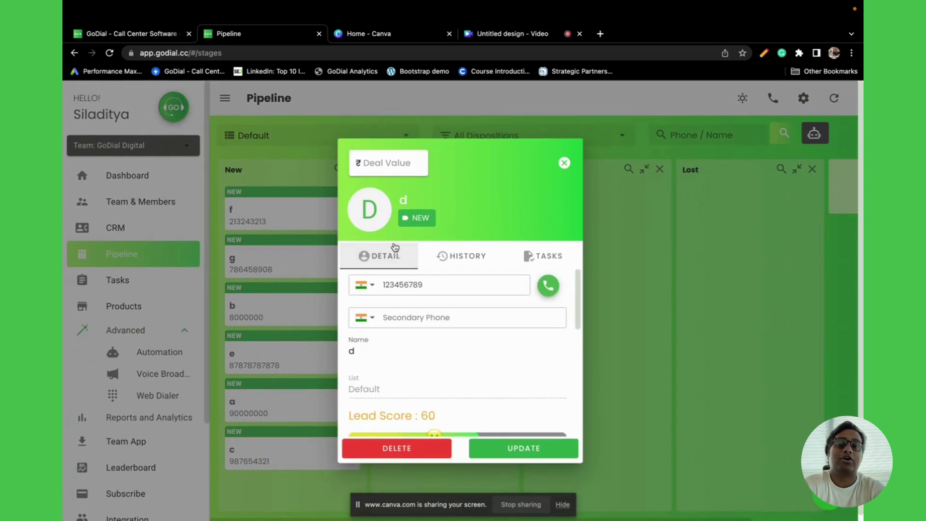
pyautogui.click(564, 163)
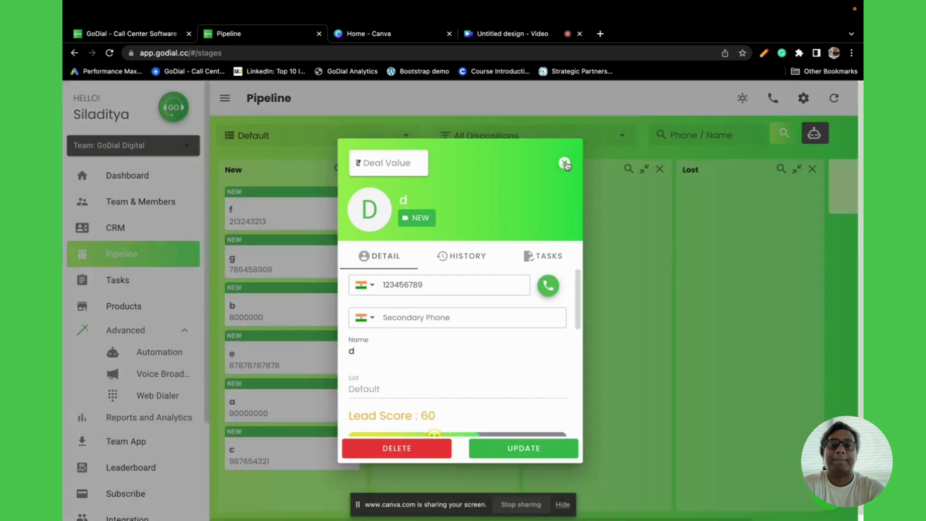
pyautogui.moveTo(485, 215); pyautogui.dragTo(314, 216)
# Save a rule moving contacts whose disposition changes to SALE into the Won stage.
pyautogui.click(814, 133)
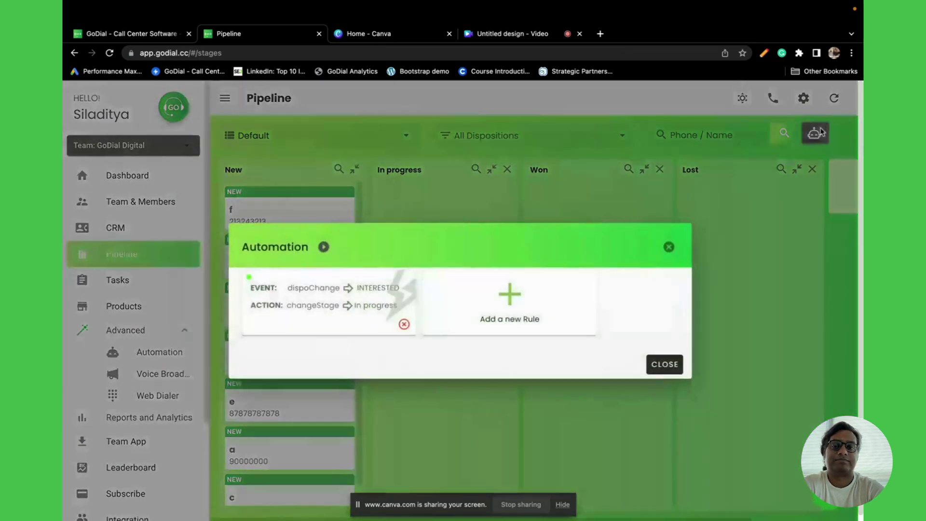
pyautogui.click(516, 310)
pyautogui.click(479, 270)
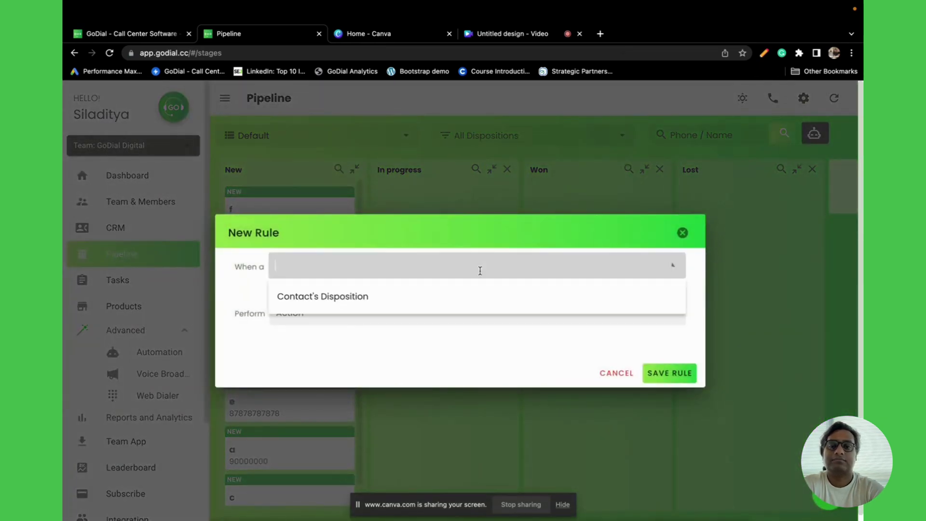
pyautogui.click(393, 305)
pyautogui.click(558, 265)
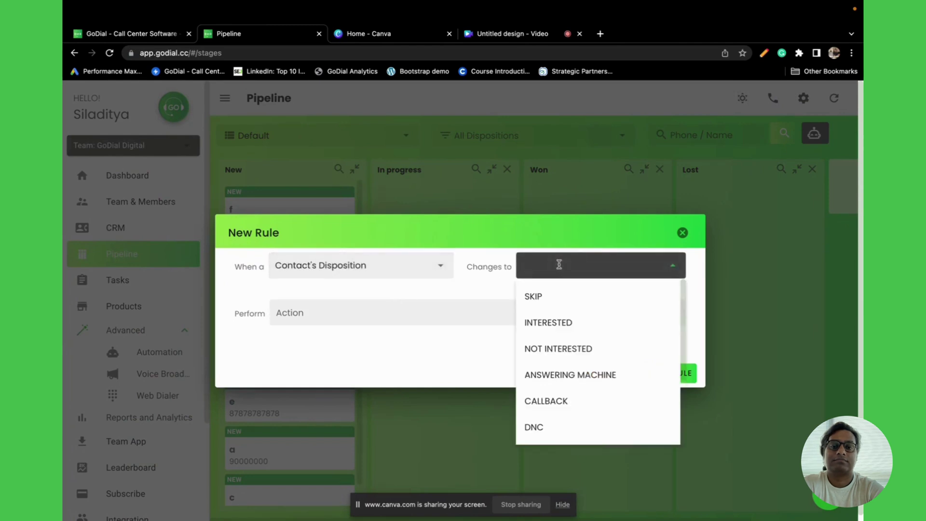
pyautogui.scroll(-3, 559, 360)
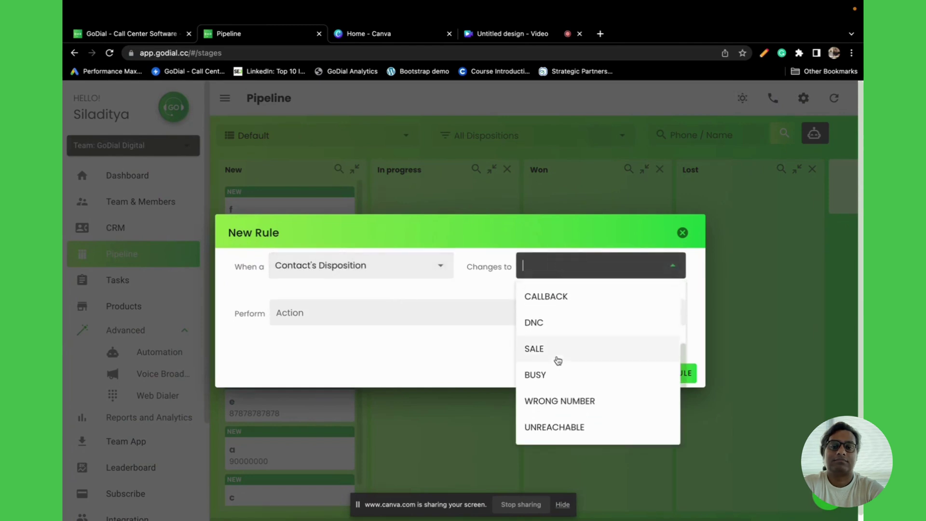
pyautogui.scroll(1, 558, 360)
pyautogui.click(559, 370)
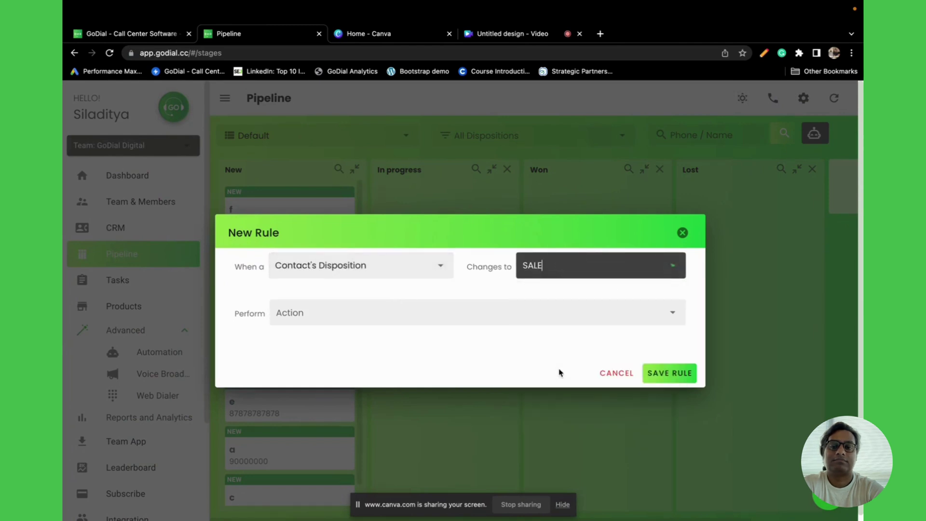
pyautogui.click(513, 323)
pyautogui.click(416, 368)
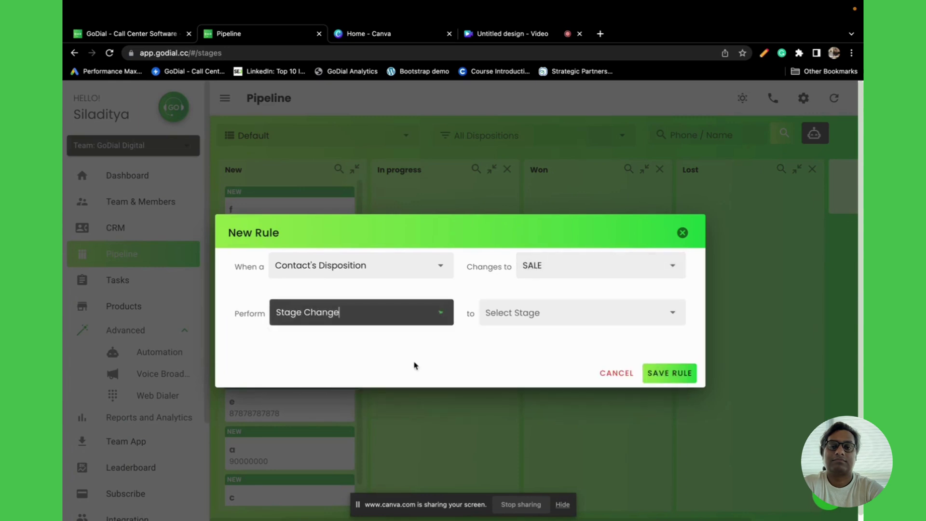
pyautogui.click(526, 312)
pyautogui.click(524, 369)
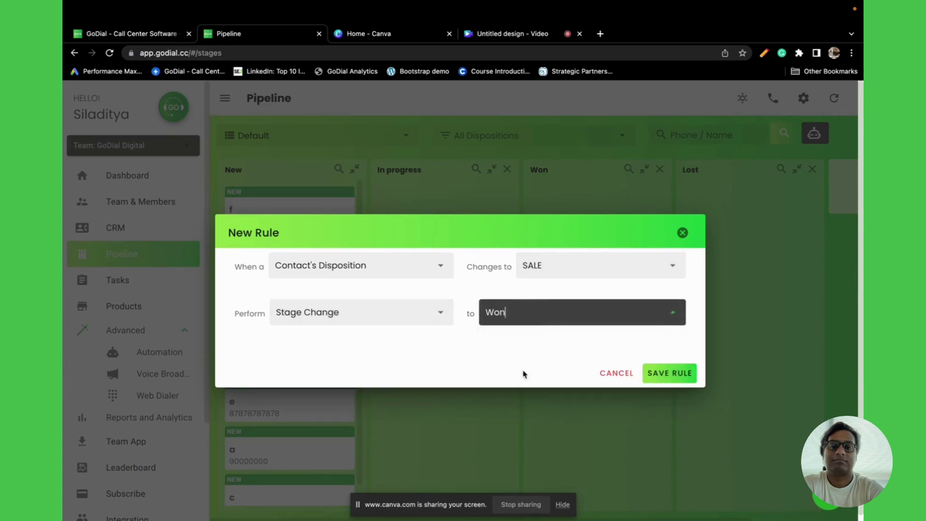
pyautogui.click(677, 377)
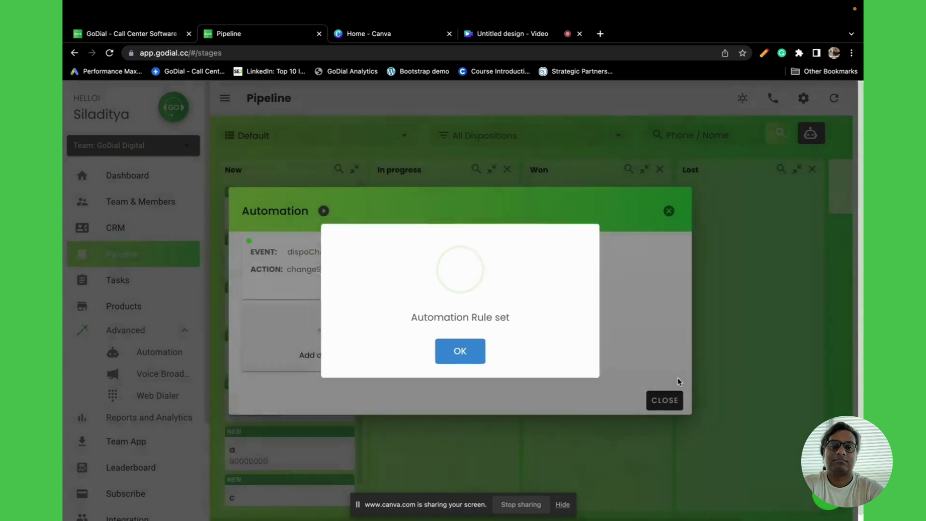
pyautogui.click(461, 352)
# Save a second SALE rule targeting the Lost stage and close the Automation dialog.
pyautogui.click(319, 352)
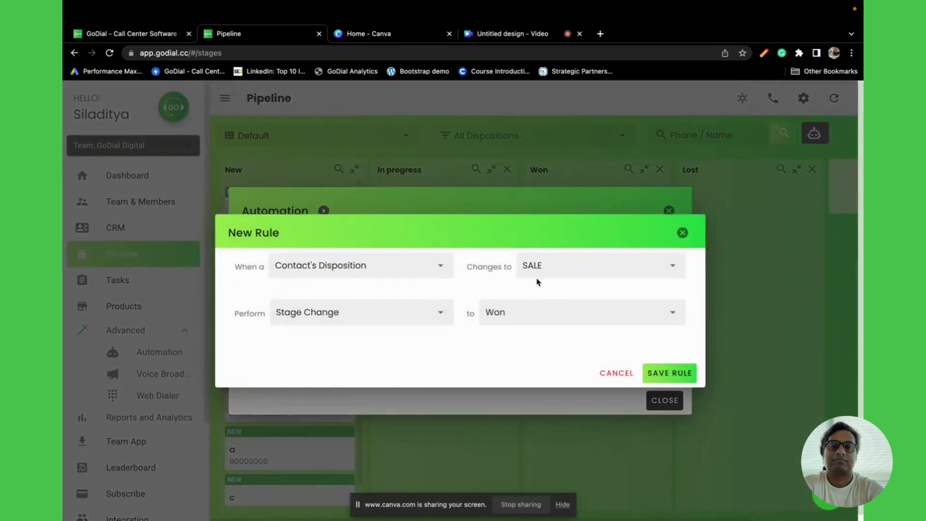
pyautogui.click(529, 312)
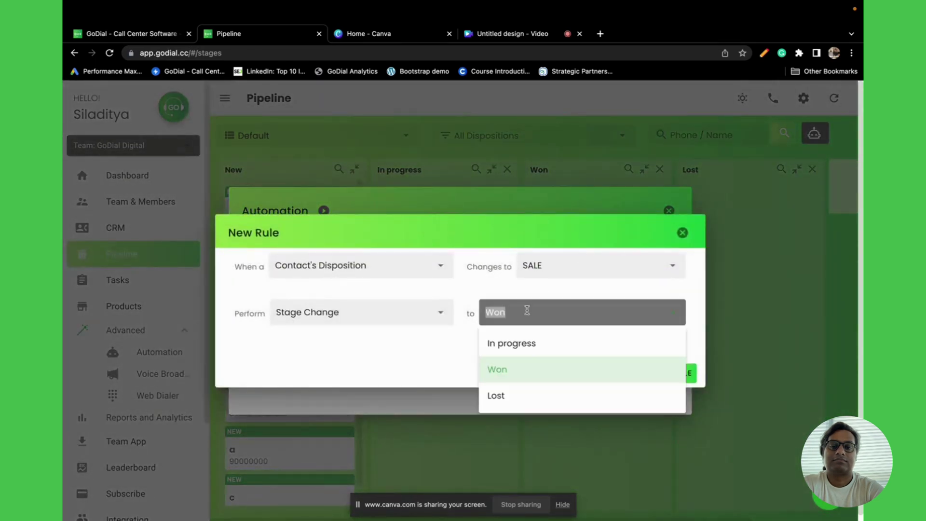
pyautogui.click(512, 392)
pyautogui.click(667, 372)
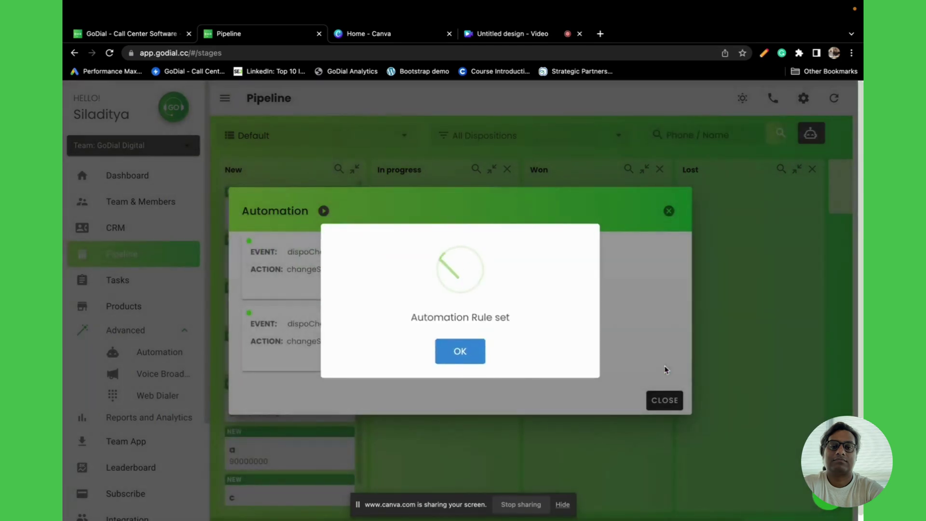
pyautogui.click(666, 370)
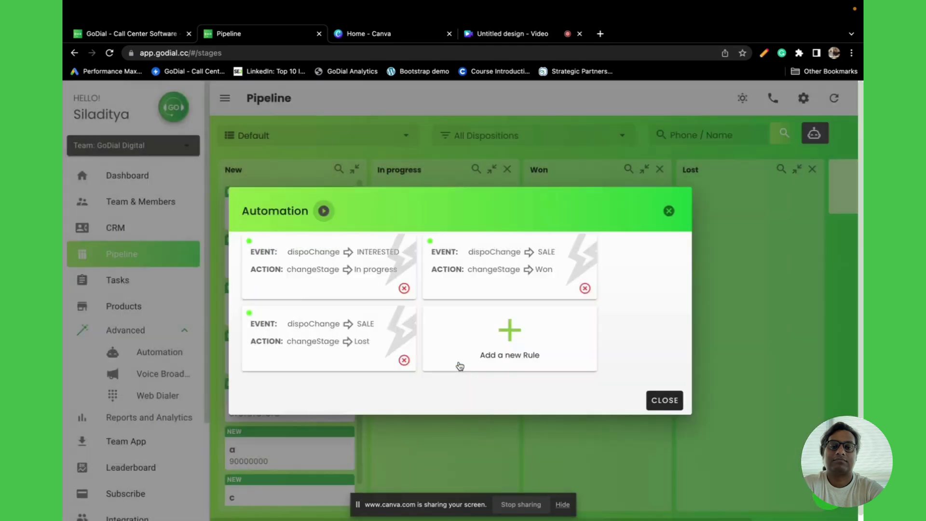
pyautogui.click(665, 400)
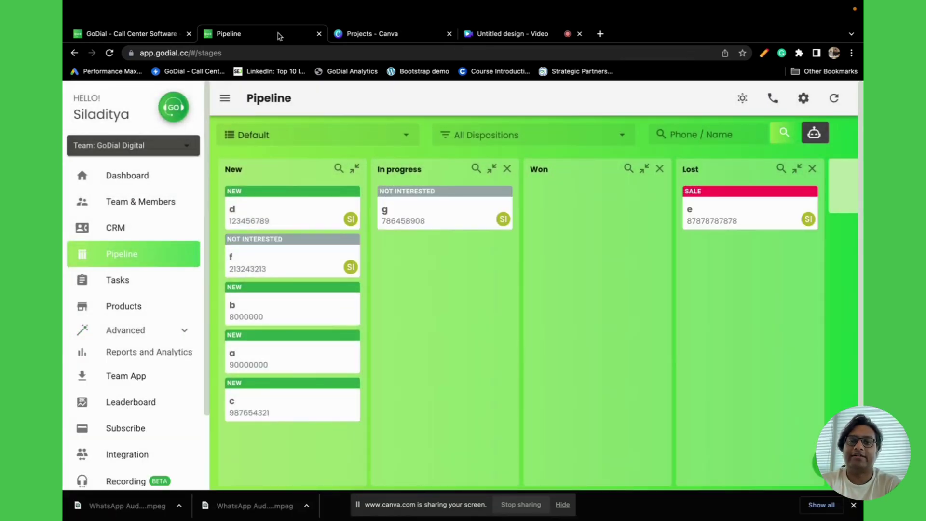
# Clear the In progress stage title and begin typing 'Interested' in its place.
pyautogui.click(434, 173)
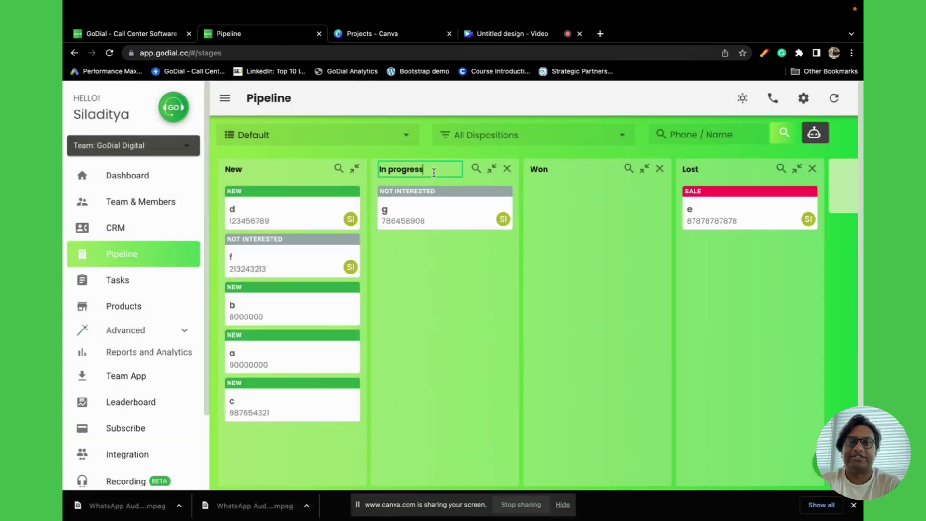
pyautogui.press('BackSpace')
pyautogui.press('BackSpace')
pyautogui.press('BackSpace')
pyautogui.press('BackSpace')
pyautogui.press('BackSpace')
pyautogui.press('BackSpace')
pyautogui.press('BackSpace')
pyautogui.press('BackSpace')
pyautogui.press('BackSpace')
pyautogui.press('BackSpace')
pyautogui.press('BackSpace')
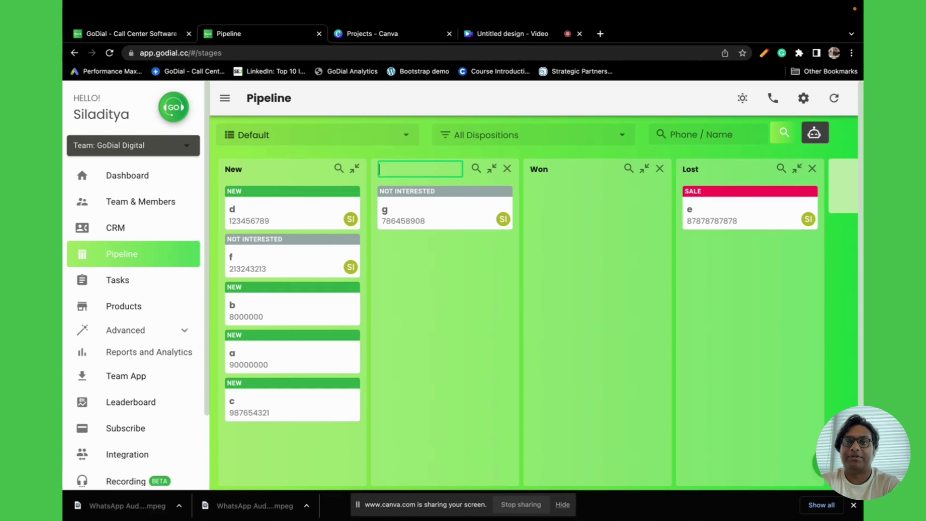
pyautogui.write('Int')
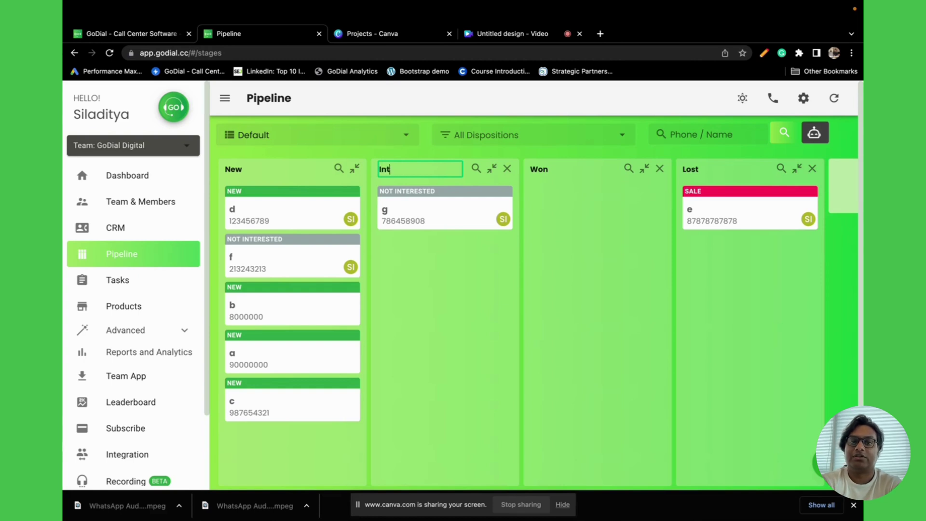
pyautogui.write('erestin')
pyautogui.press('BackSpace')
pyautogui.press('BackSpace')
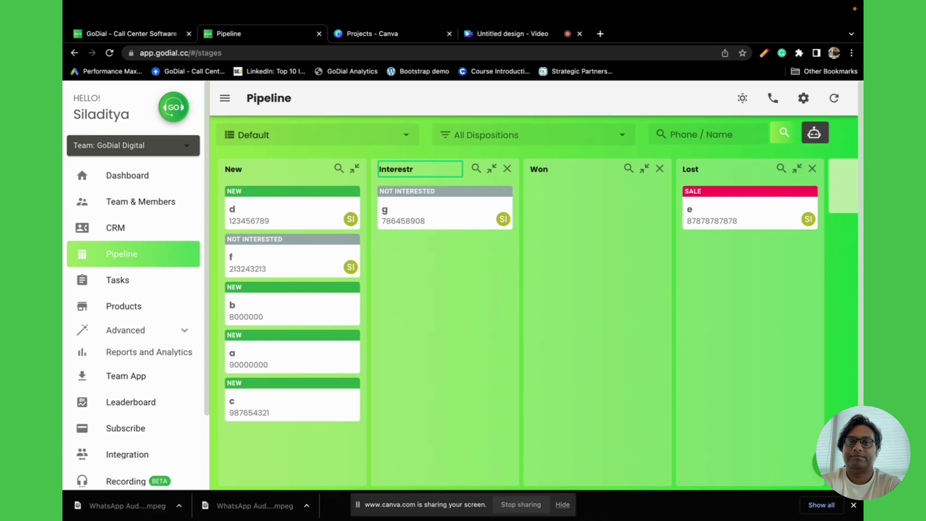
# Finish renaming the stage to 'Interested', then add a new stage after Lost.
pyautogui.write('ed')
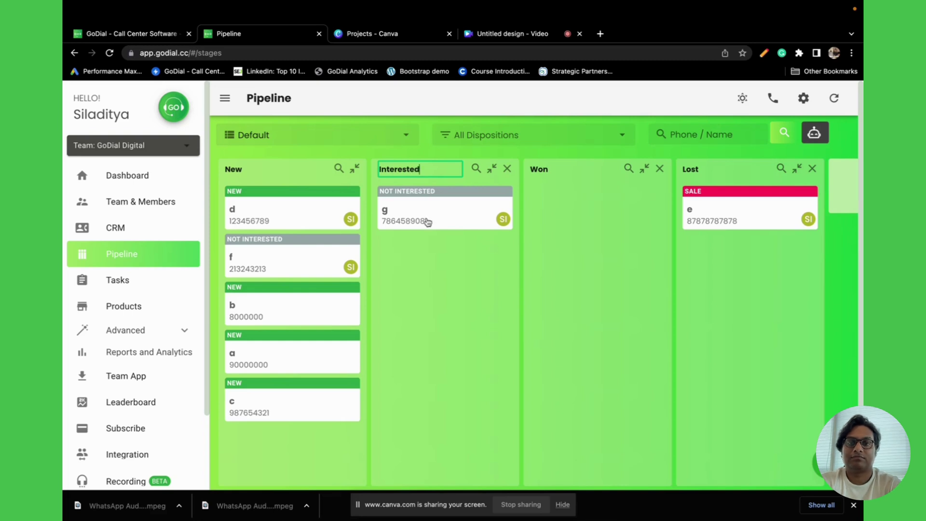
pyautogui.click(434, 289)
pyautogui.hscroll(3, 575, 308)
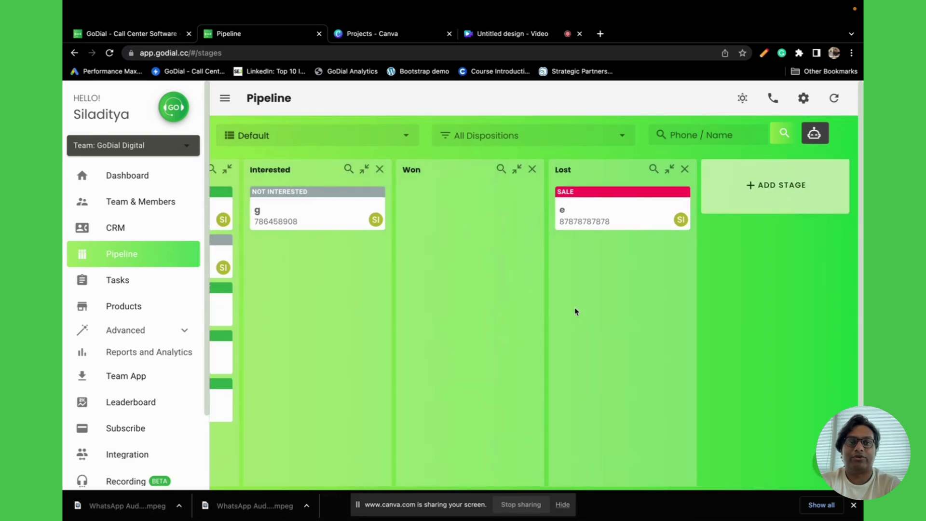
pyautogui.click(775, 179)
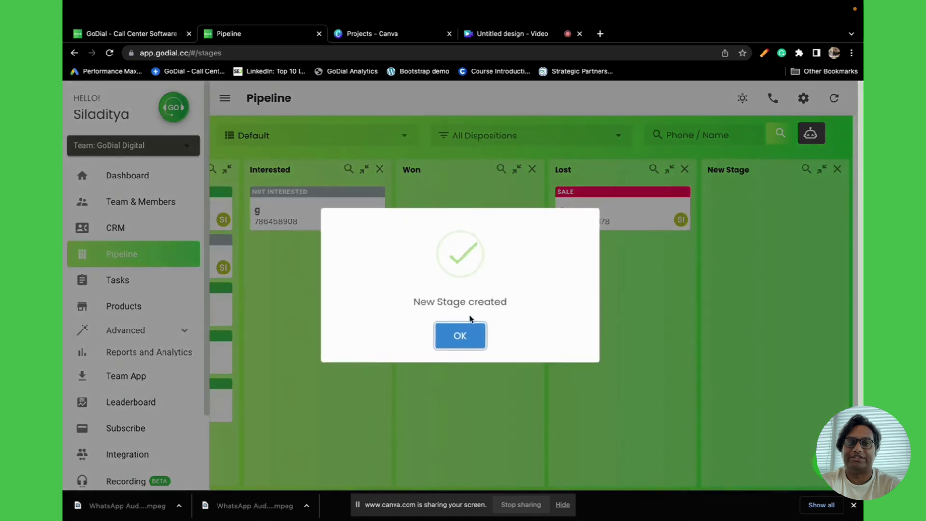
pyautogui.click(461, 336)
# Rename the new stage from 'New Stage' to 'Return'.
pyautogui.click(754, 170)
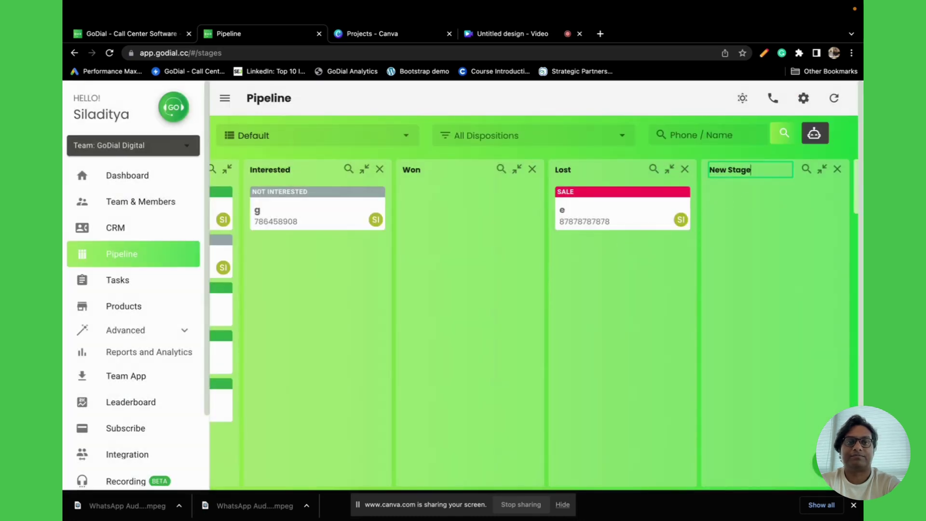
pyautogui.press('BackSpace')
pyautogui.press('BackSpace')
pyautogui.press('BackSpace')
pyautogui.press('BackSpace')
pyautogui.press('BackSpace')
pyautogui.press('BackSpace')
pyautogui.press('BackSpace')
pyautogui.press('BackSpace')
pyautogui.press('BackSpace')
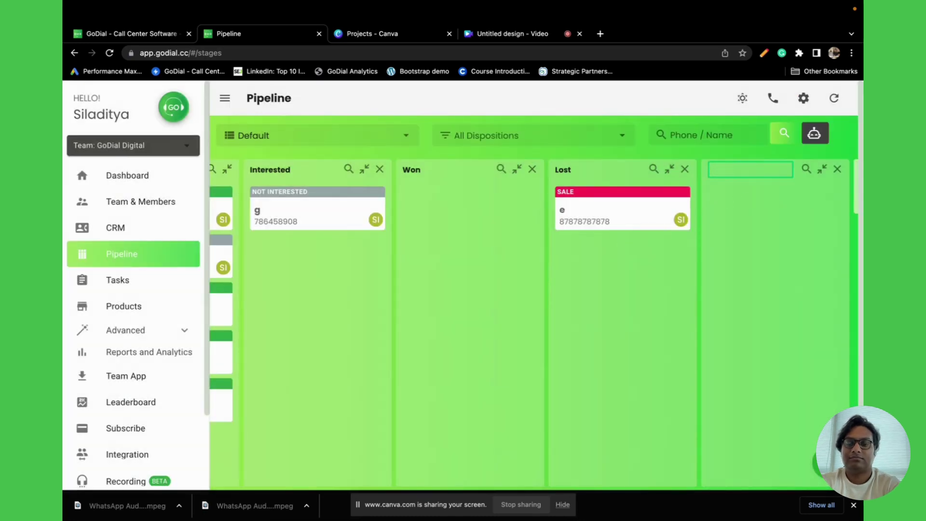
pyautogui.write('Return')
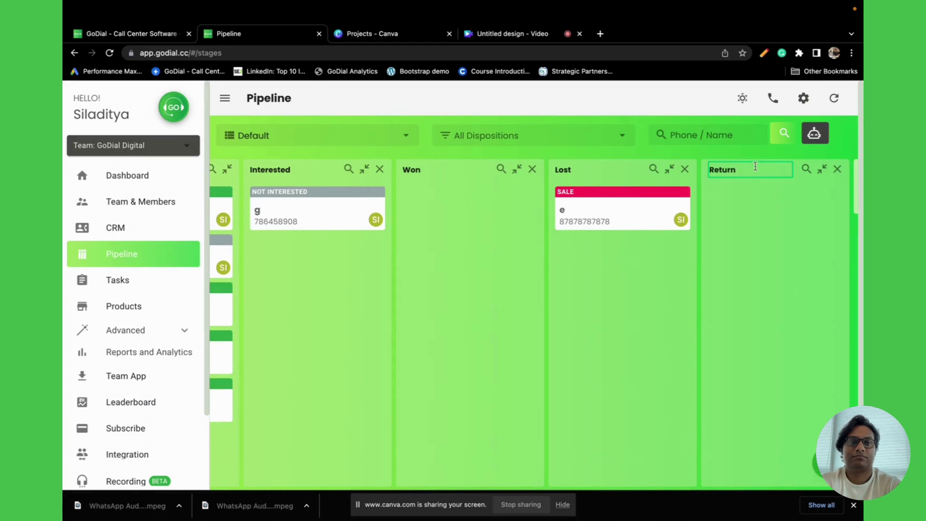
pyautogui.click(745, 230)
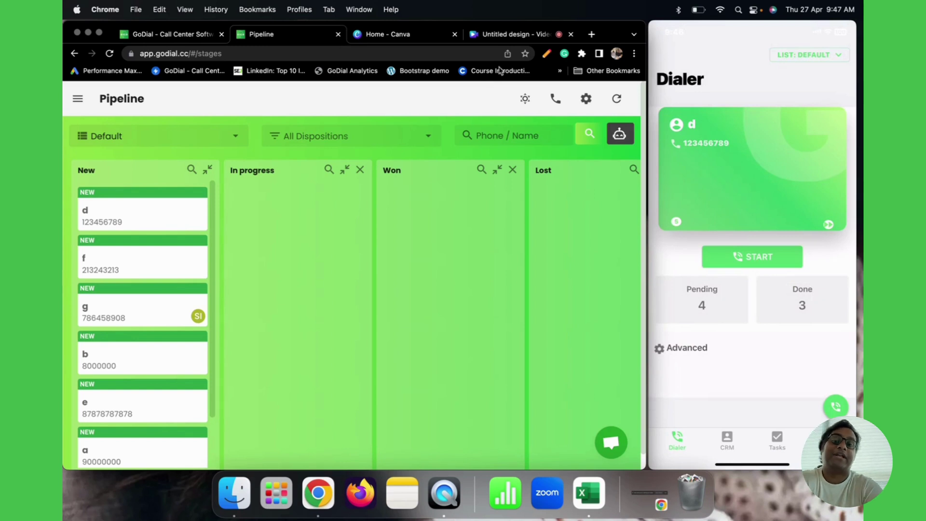
# Refresh the pipeline so g shows under In progress and e under Lost, in full screen.
pyautogui.click(616, 99)
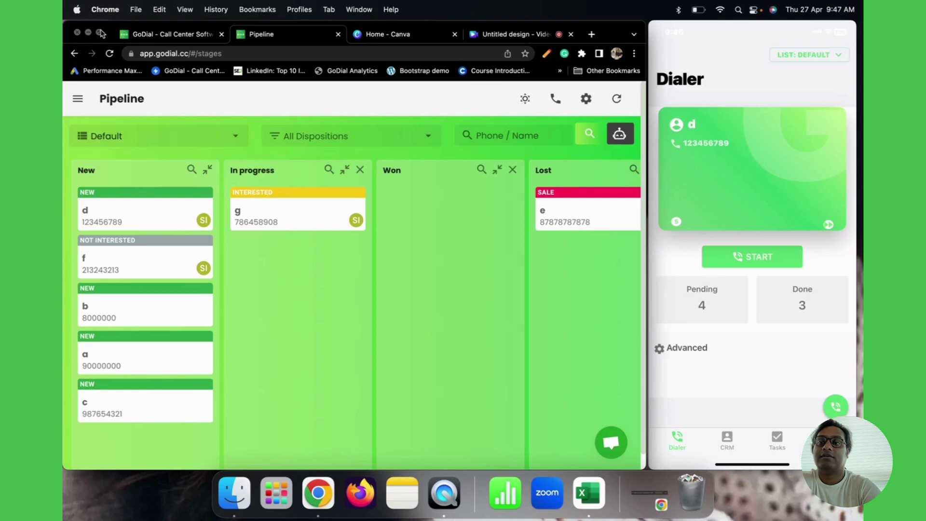
pyautogui.click(98, 32)
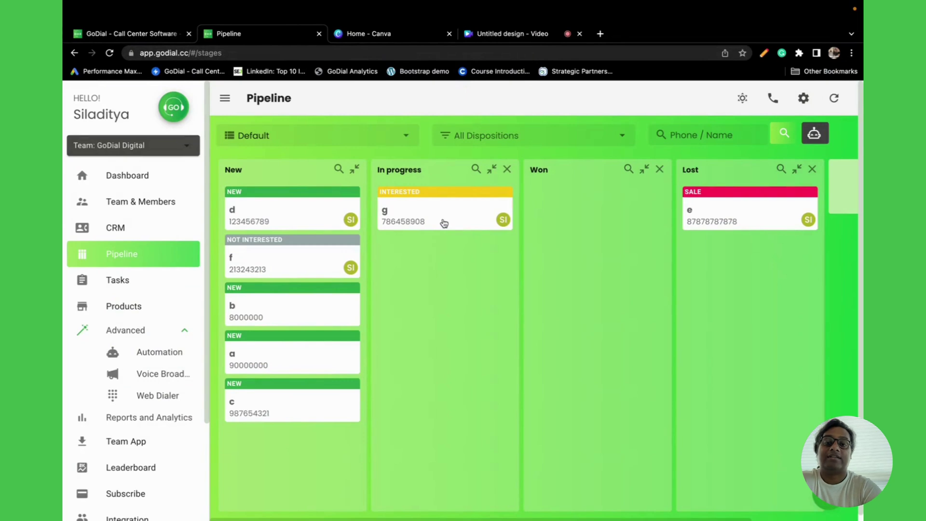
# Open lead g's card and view its call history with the INTERESTED call.
pyautogui.moveTo(440, 223)
pyautogui.mouseDown()
pyautogui.moveTo(537, 240)
pyautogui.moveTo(434, 210)
pyautogui.moveTo(440, 228)
pyautogui.mouseUp()
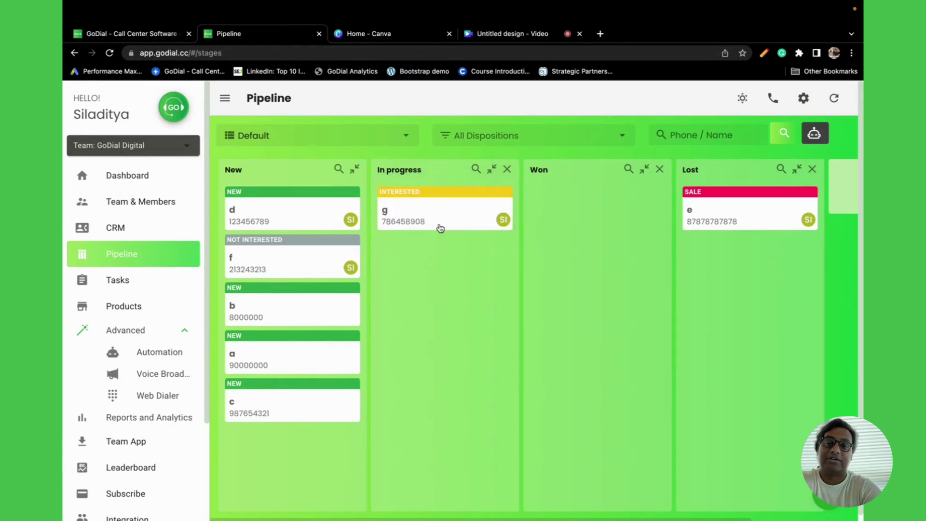
pyautogui.click(440, 227)
pyautogui.click(446, 251)
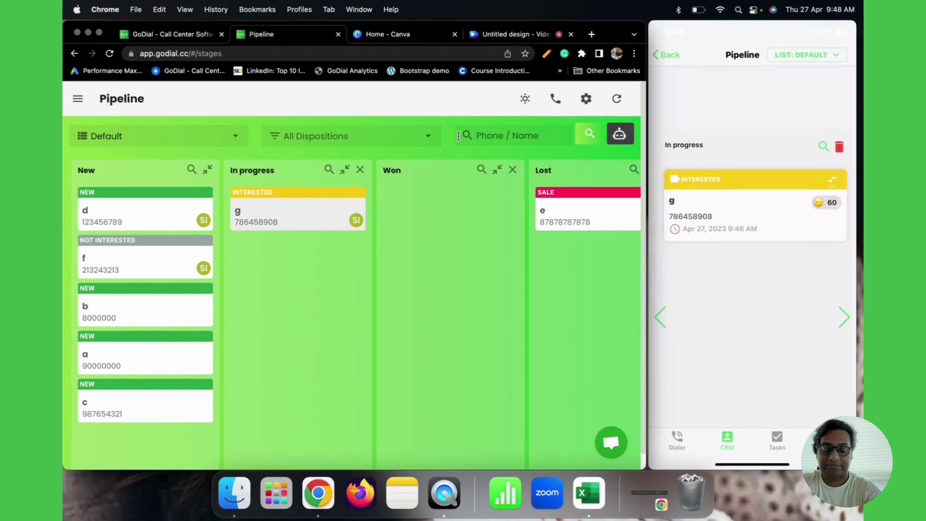
# Return the browser to full screen to show the web Pipeline board again.
pyautogui.click(98, 33)
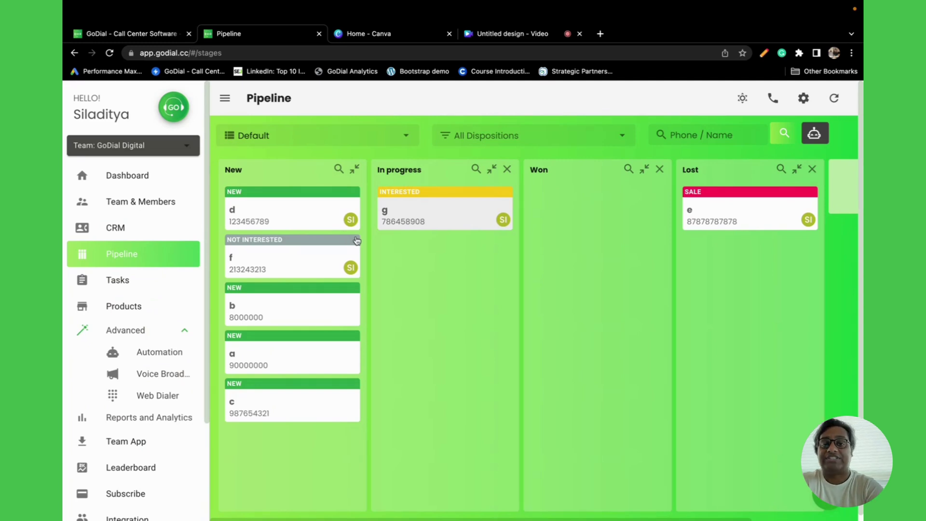
pyautogui.click(385, 226)
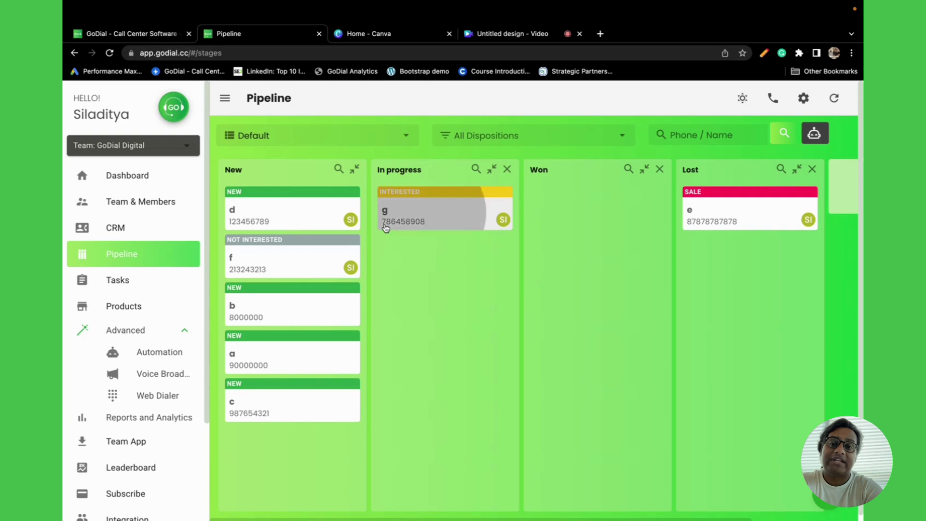
pyautogui.scroll(-1, 441, 318)
pyautogui.scroll(1, 441, 317)
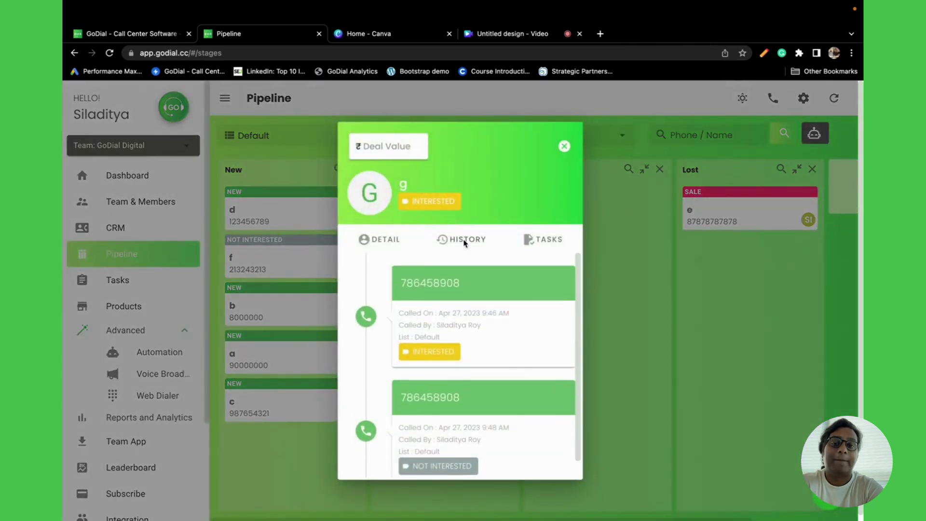
pyautogui.click(565, 145)
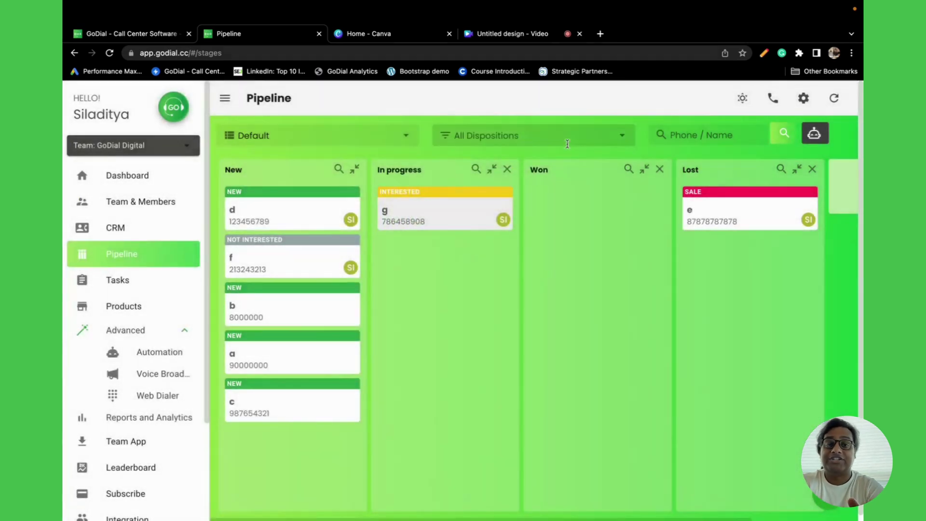